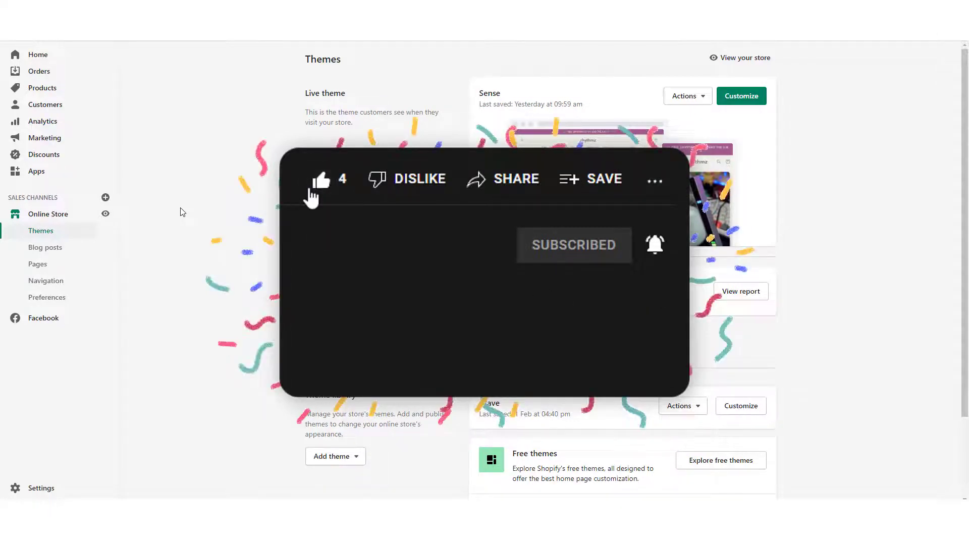
Open the store's policies settings.
scroll(53, 474, down, 2)
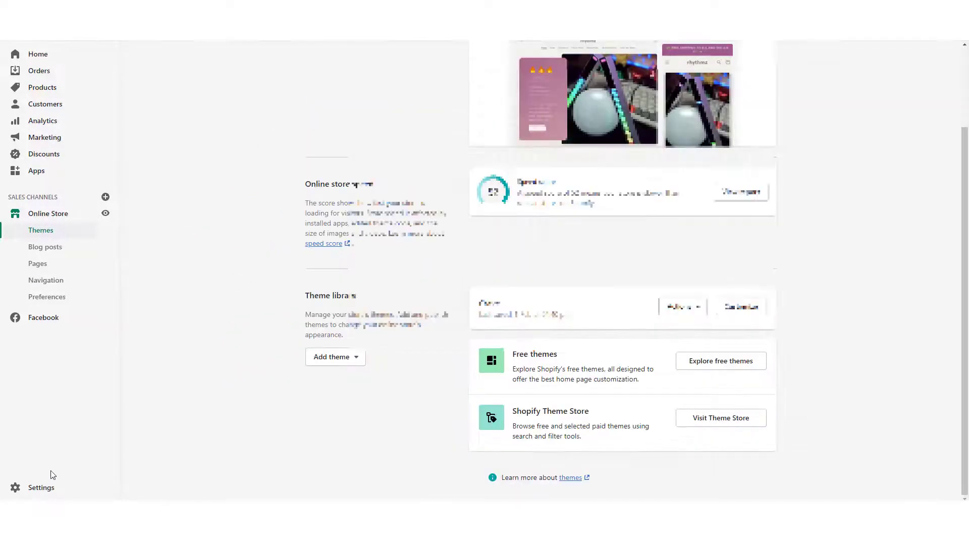
click(45, 488)
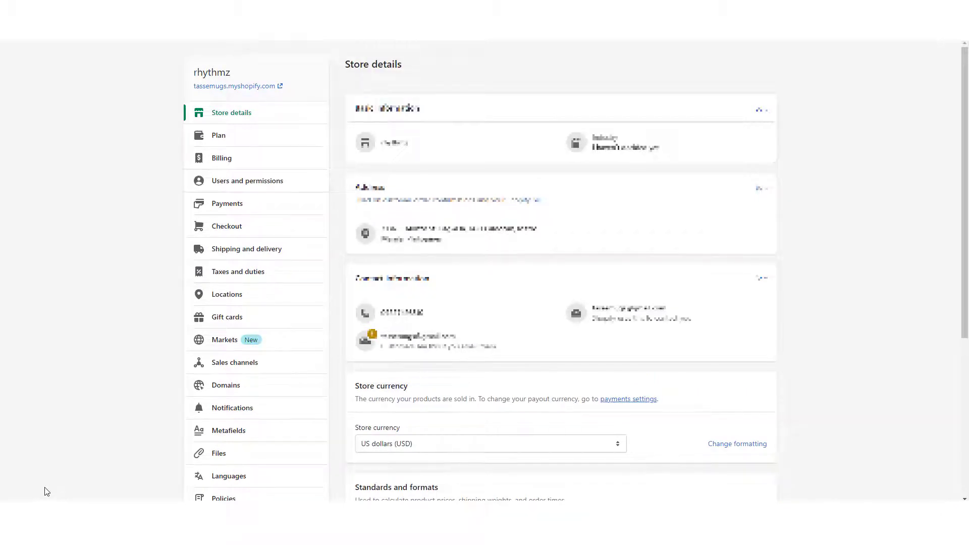
scroll(46, 492, down, 3)
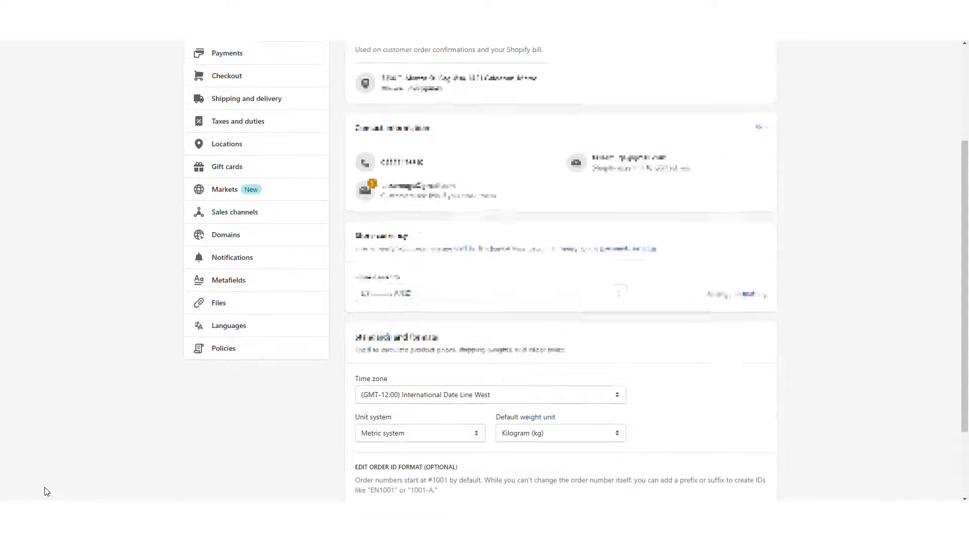
click(276, 355)
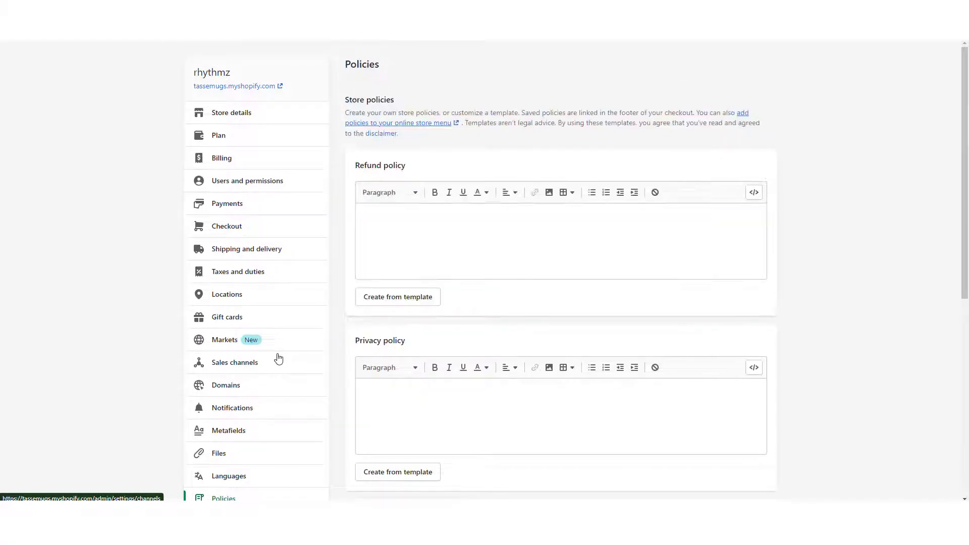
Create the refund policy, privacy policy and terms of service from their templates and save the store policies.
click(429, 298)
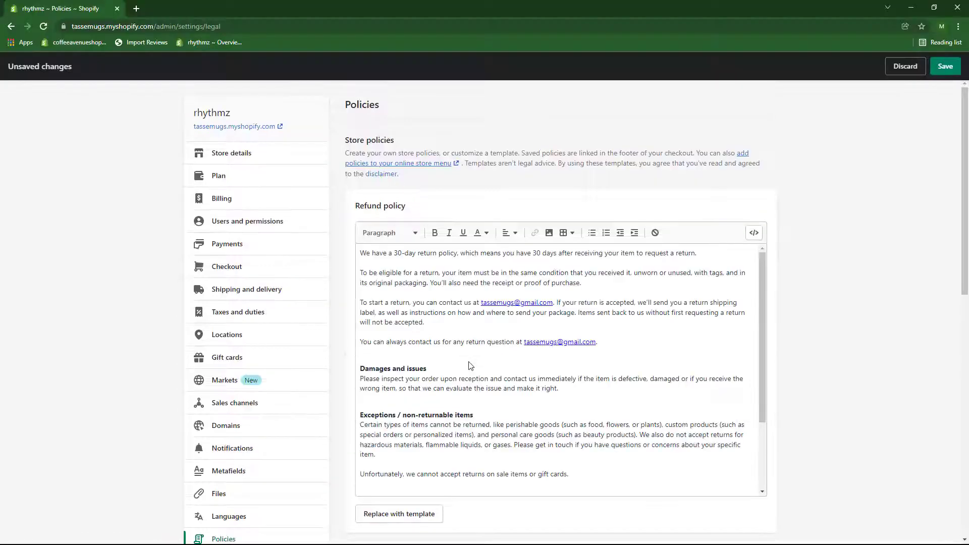
scroll(862, 351, down, 7)
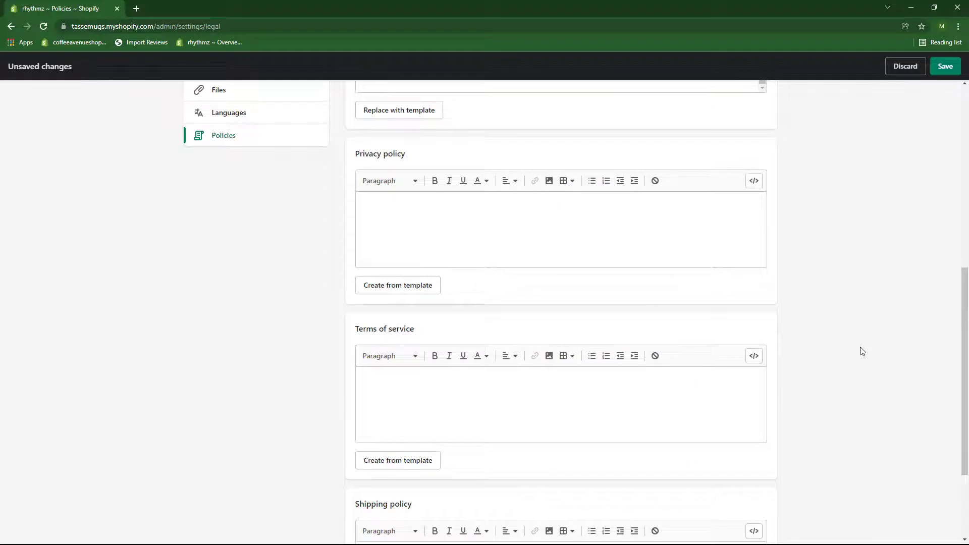
click(397, 285)
scroll(843, 390, down, 6)
click(410, 335)
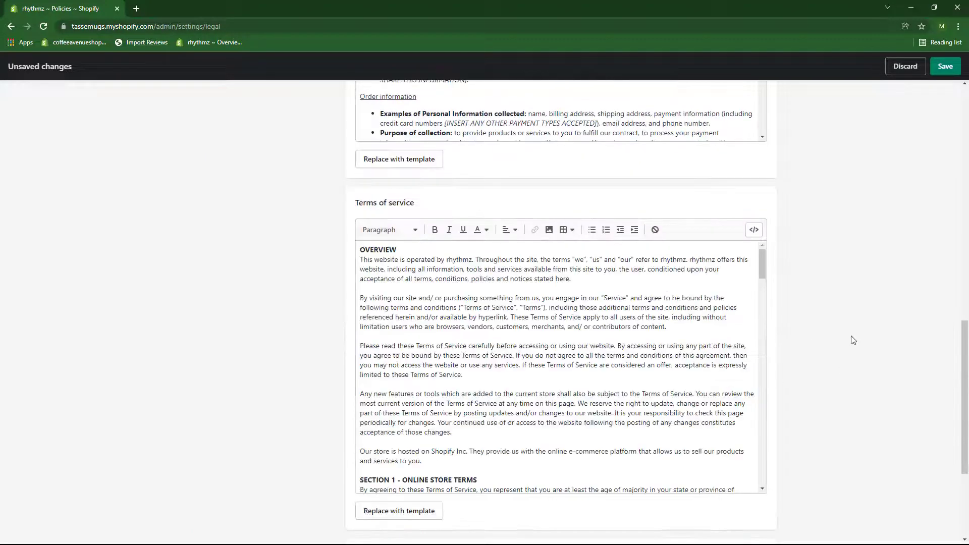
scroll(853, 340, down, 4)
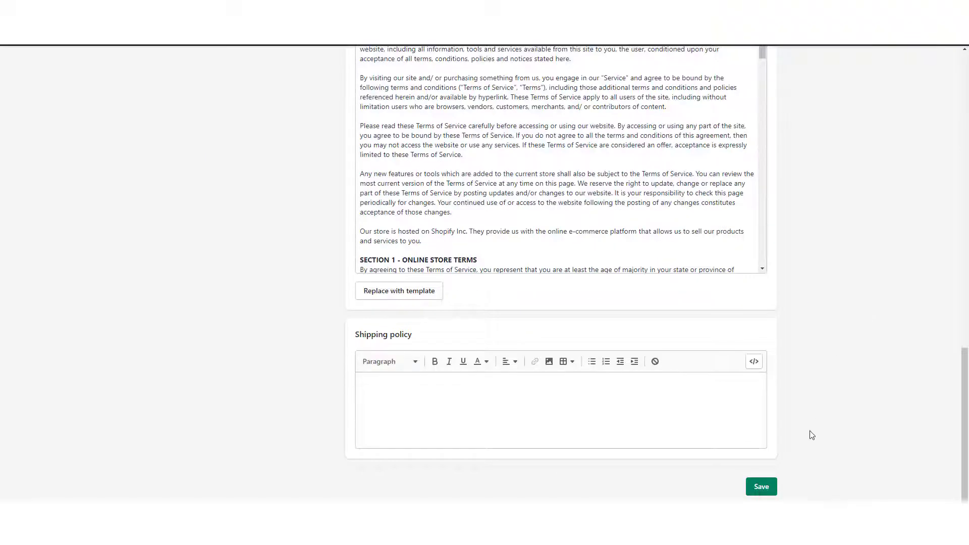
click(761, 521)
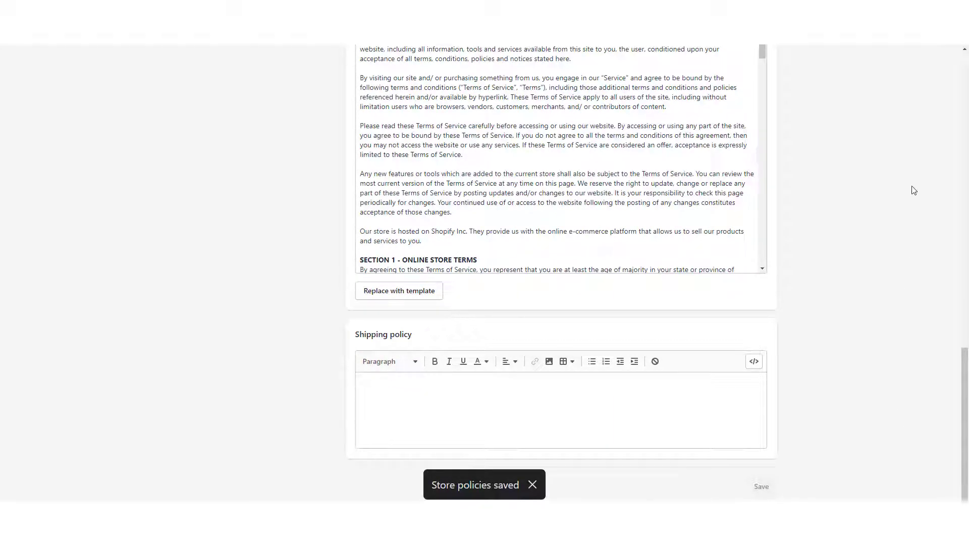
Leave the policies settings and open the store's checkout settings.
click(951, 31)
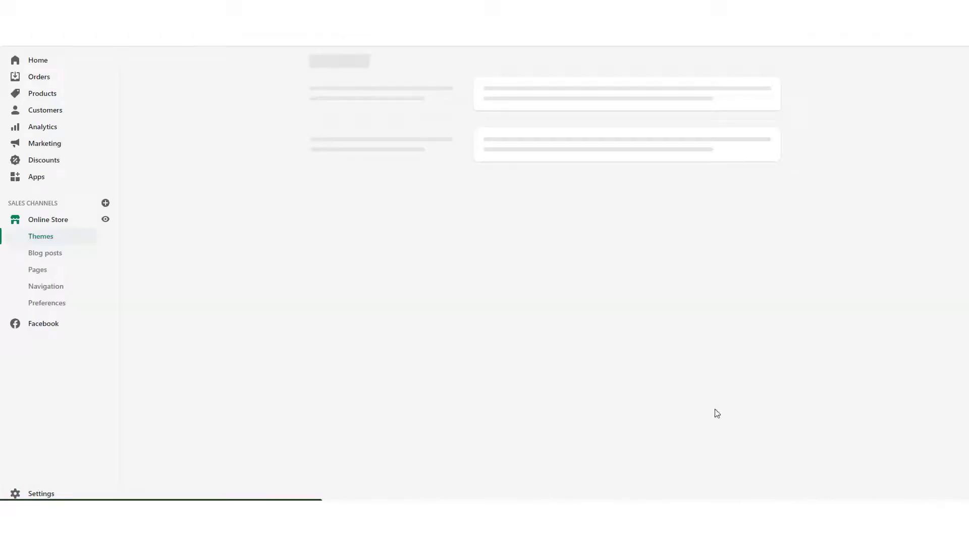
click(19, 497)
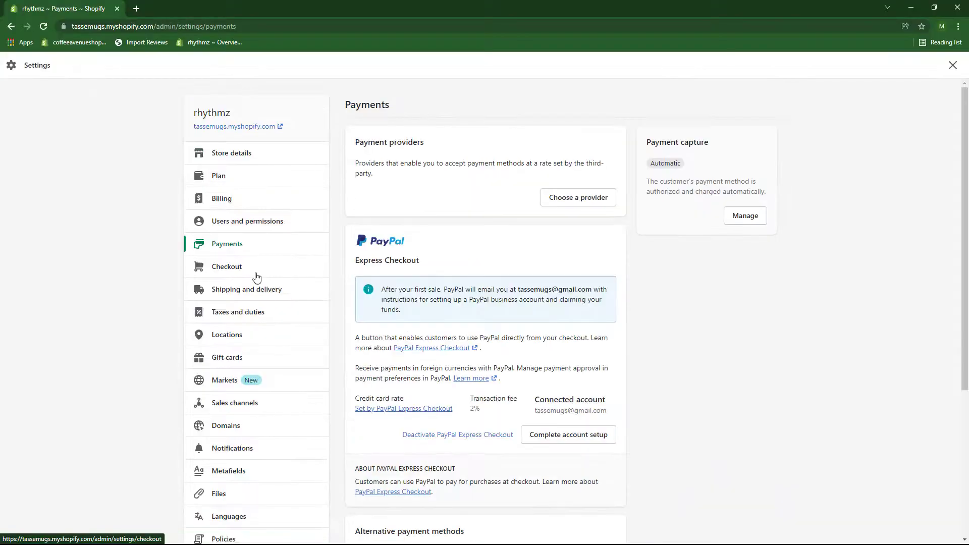
click(256, 275)
Let customers check out using email only, and let them add a phone number or email for shipping updates after completing their order.
scroll(256, 276, down, 2)
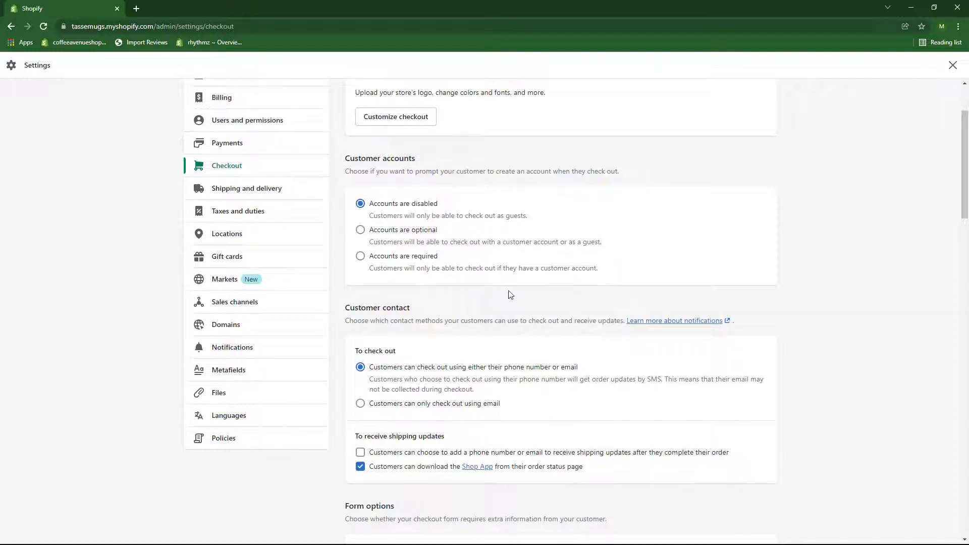
scroll(511, 295, down, 1)
click(449, 356)
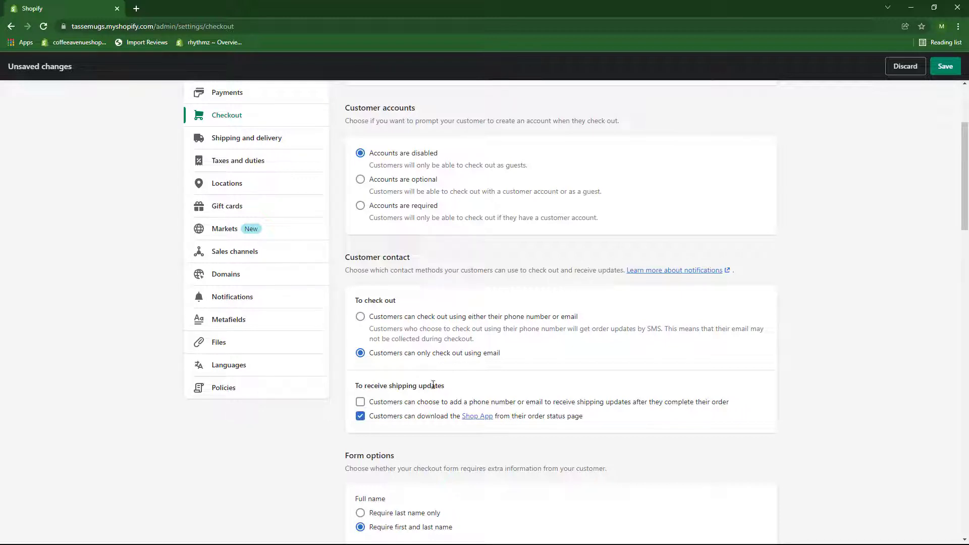
click(421, 405)
Make the shipping address phone number optional in the checkout form options.
scroll(420, 407, down, 3)
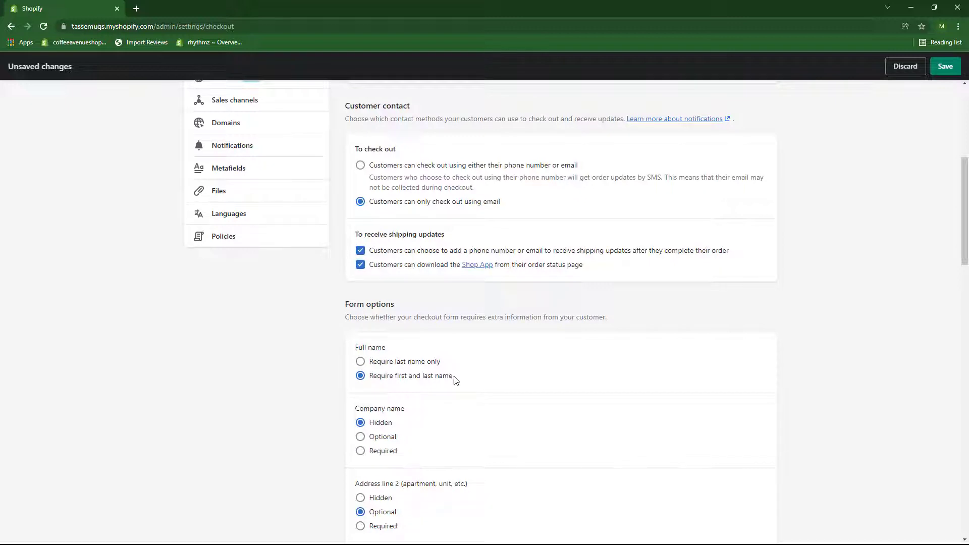
scroll(421, 406, down, 1)
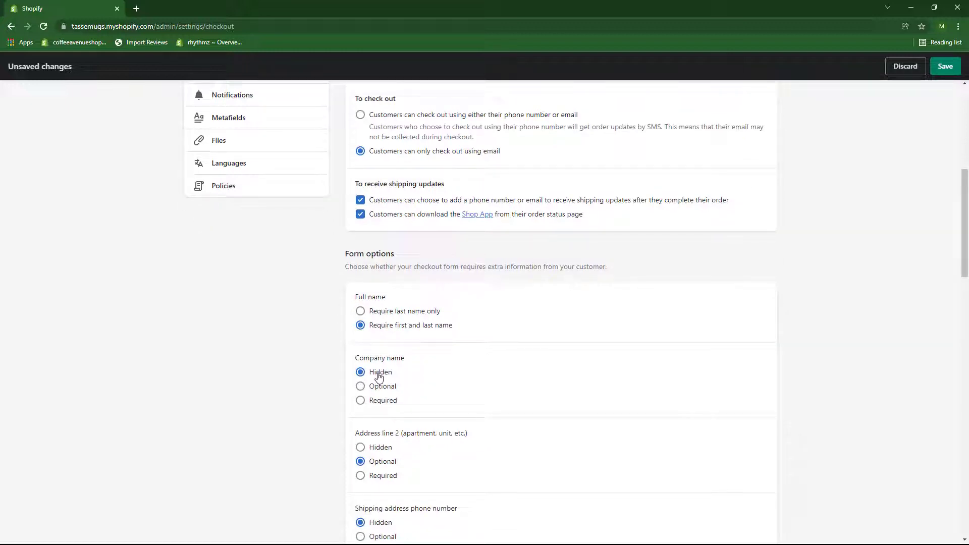
scroll(379, 377, down, 1)
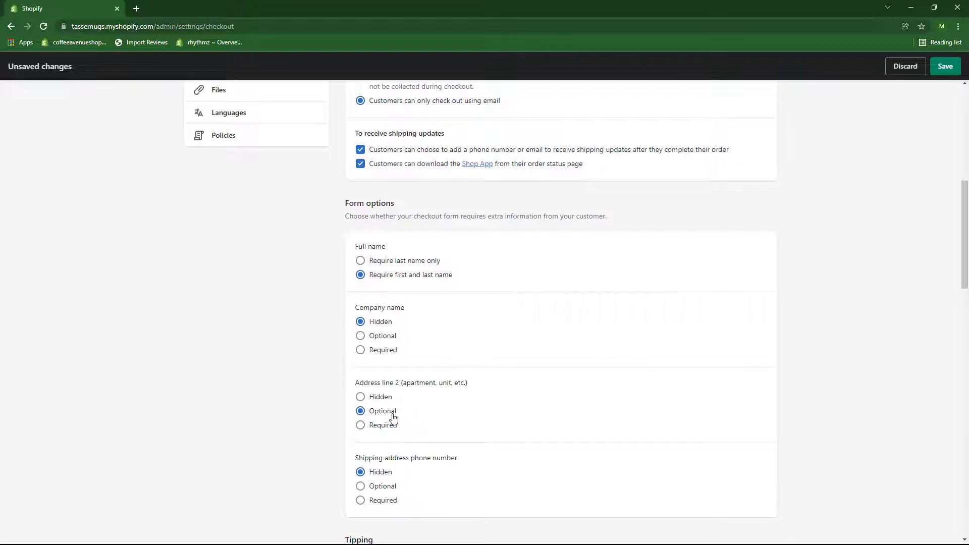
scroll(394, 418, down, 2)
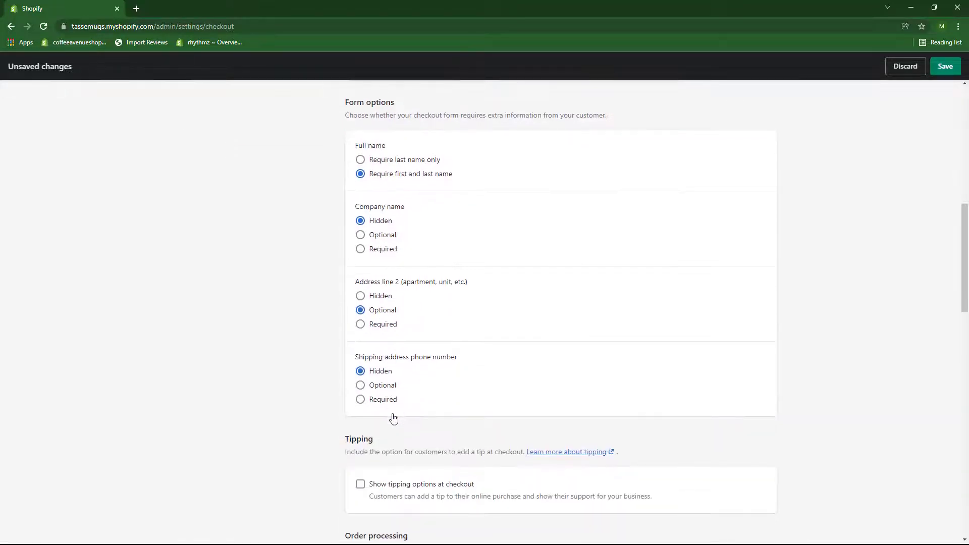
click(388, 385)
Show tipping options at checkout, keeping the default tip percentages of 5, 10 and 15.
scroll(428, 386, down, 2)
scroll(427, 386, down, 1)
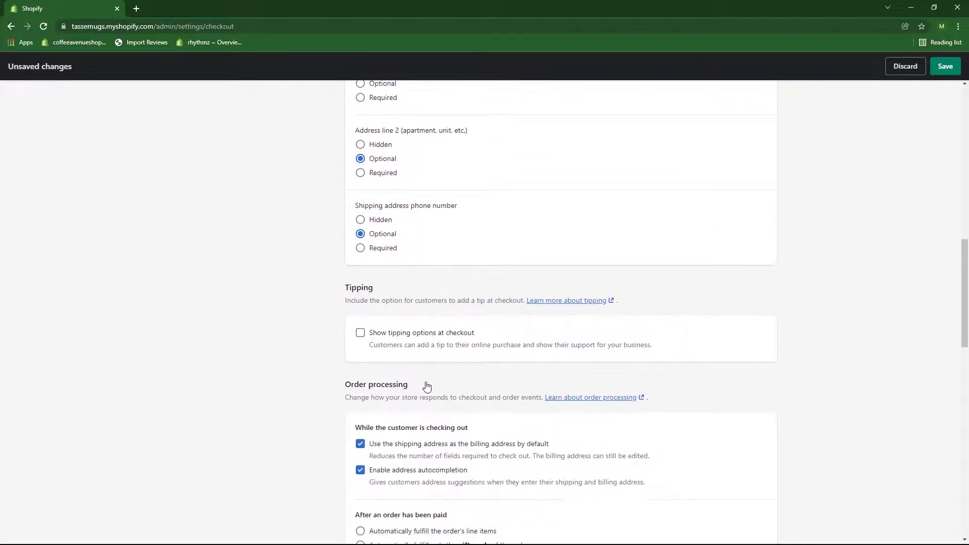
scroll(427, 386, down, 1)
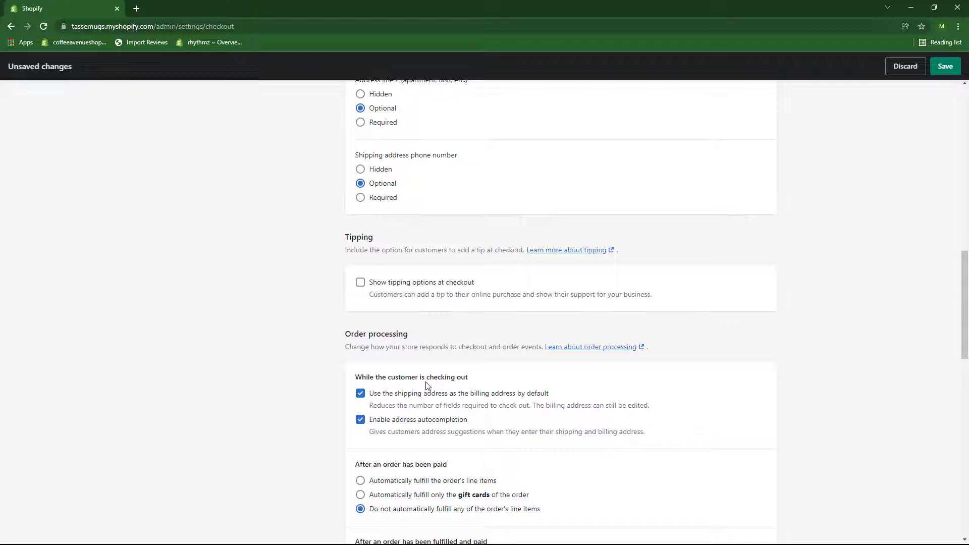
click(449, 286)
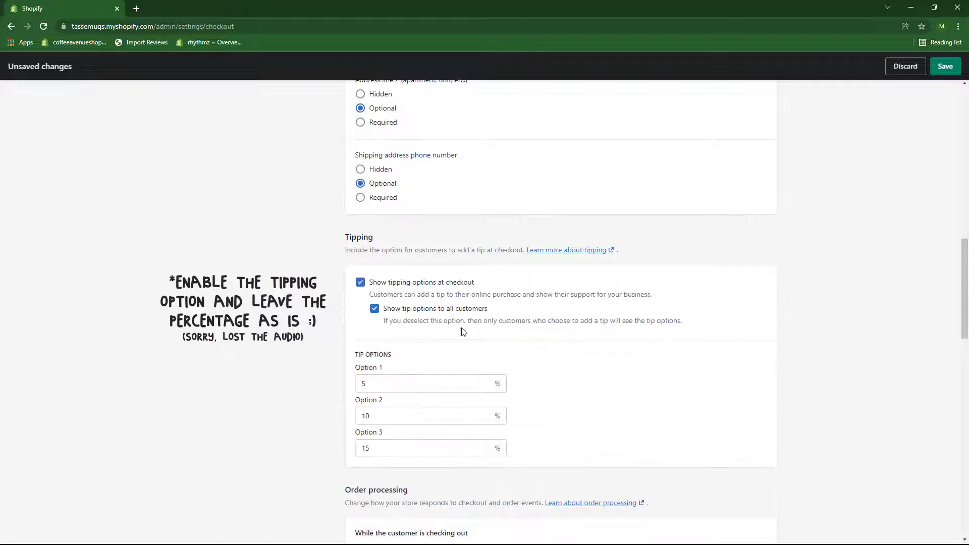
scroll(623, 372, down, 1)
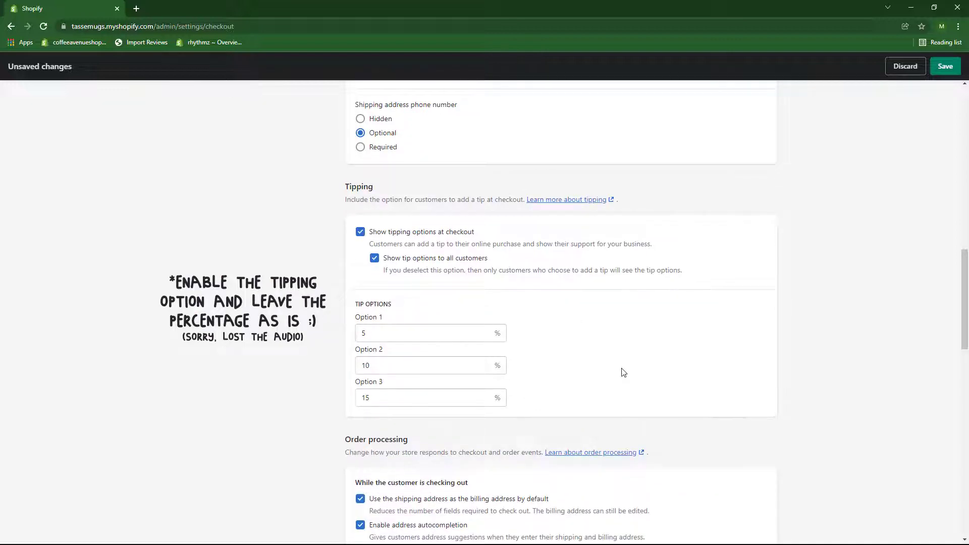
Keep the default shipping-as-billing address and address autocompletion options enabled, and save the checkout settings.
scroll(623, 372, down, 3)
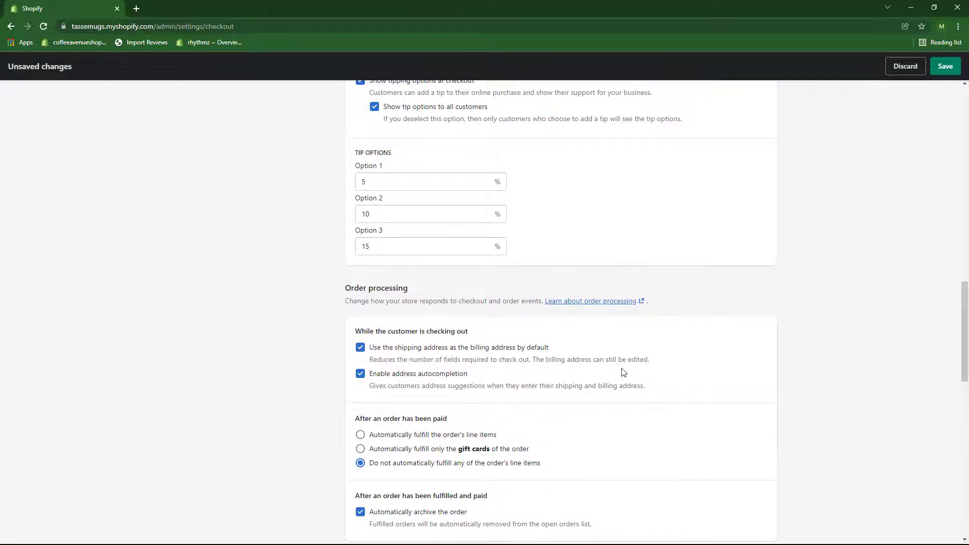
scroll(624, 372, down, 4)
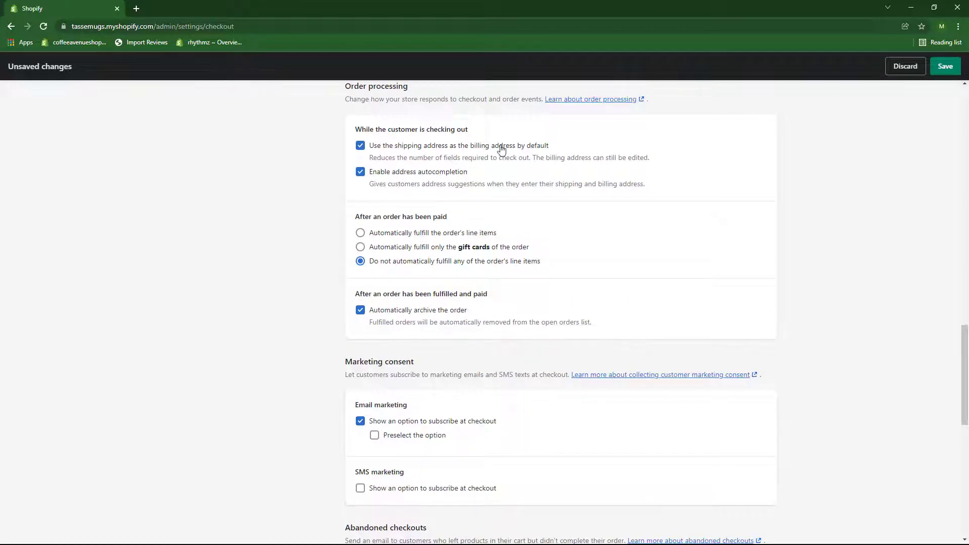
double_click(500, 147)
double_click(431, 173)
scroll(500, 182, down, 3)
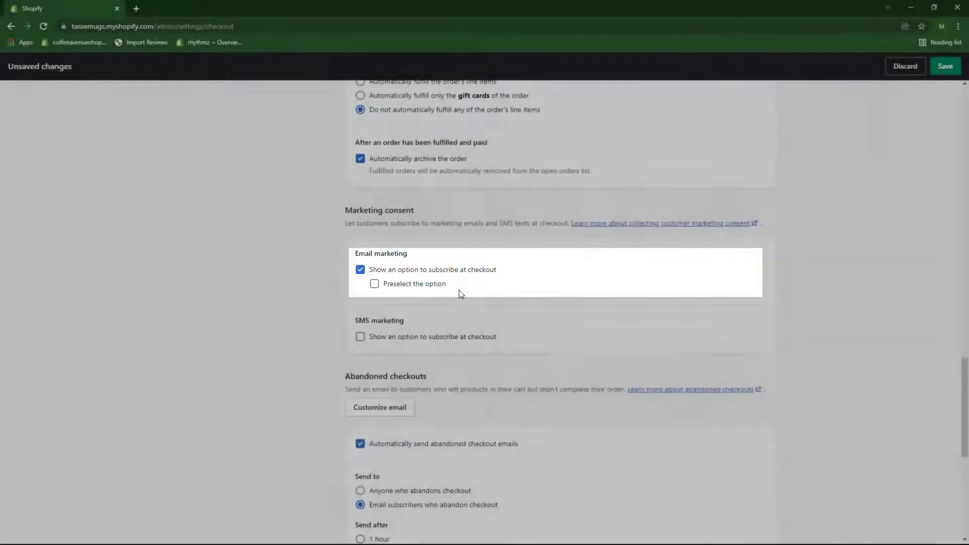
scroll(461, 294, down, 3)
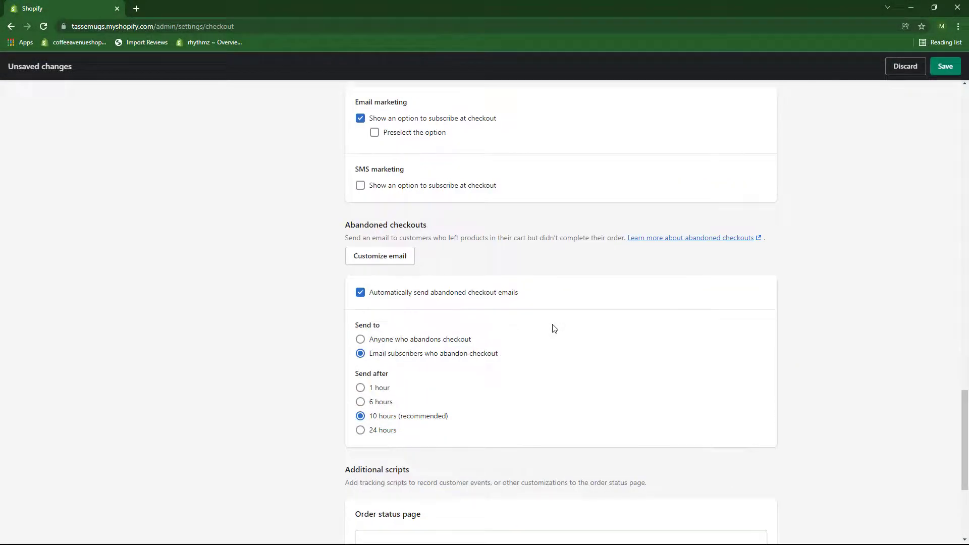
scroll(553, 328, down, 4)
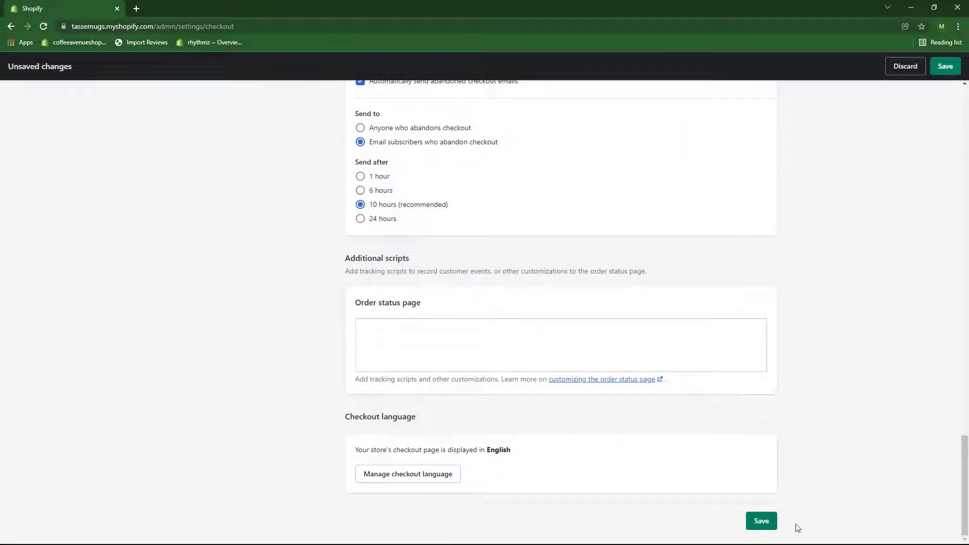
click(771, 520)
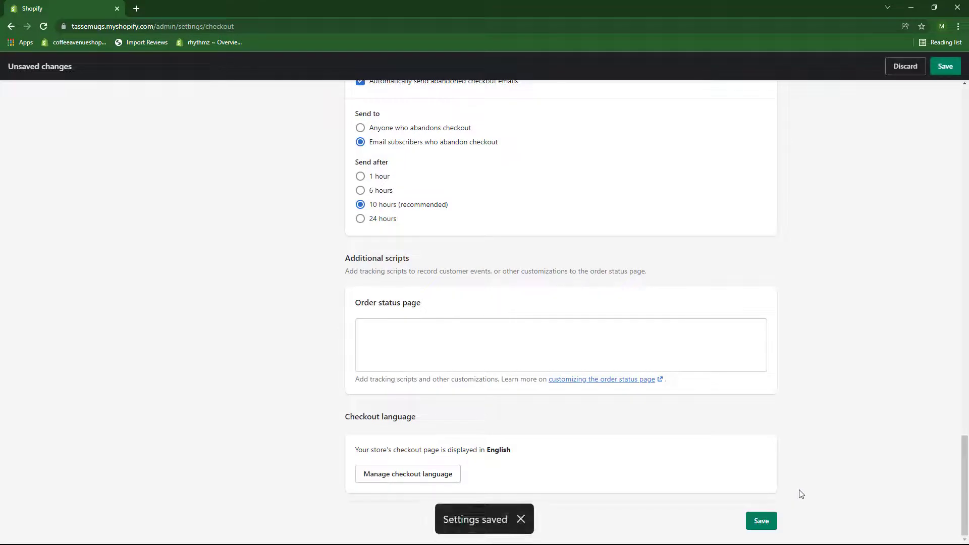
Open the shipping and delivery settings.
scroll(787, 465, up, 20)
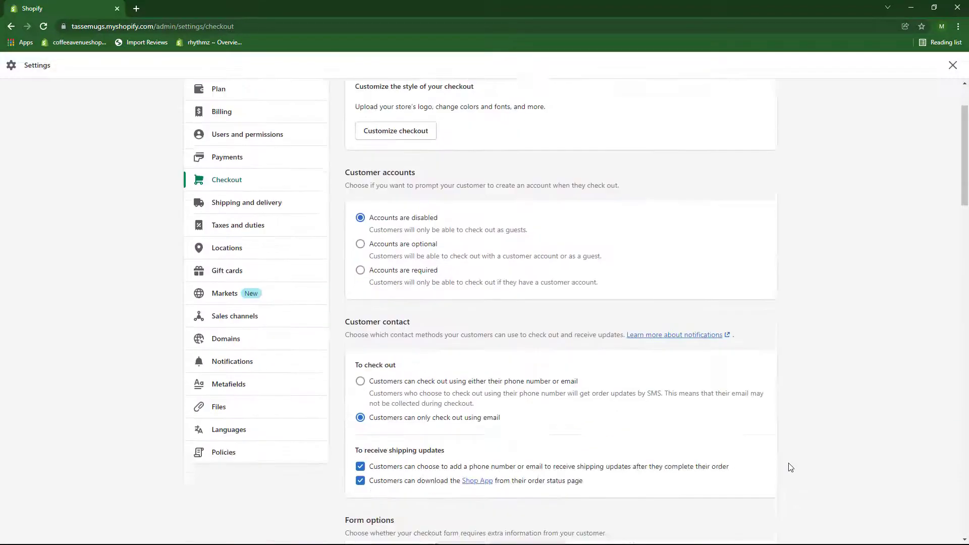
scroll(341, 358, down, 1)
click(249, 230)
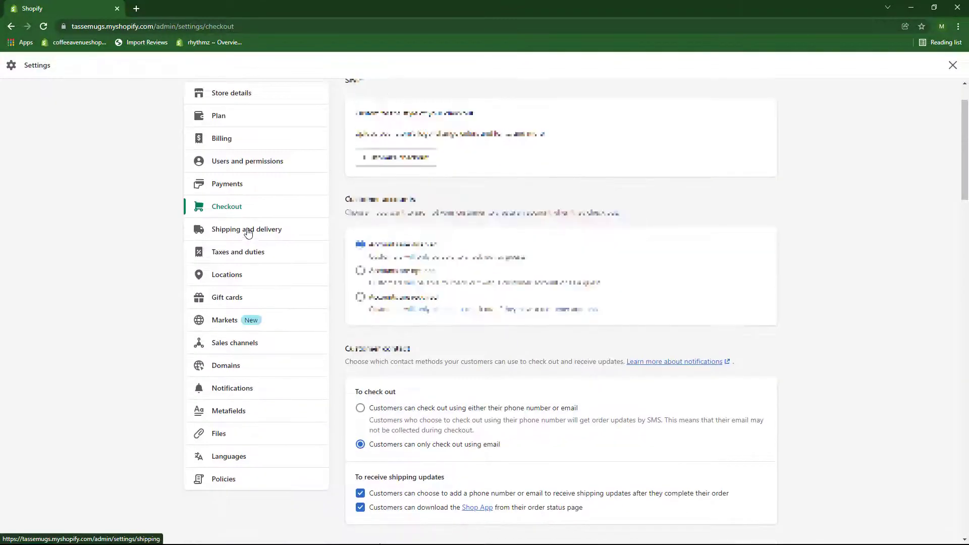
Open the general shipping profile and review the rates of its domestic and worldwide shipping zones.
scroll(790, 305, down, 5)
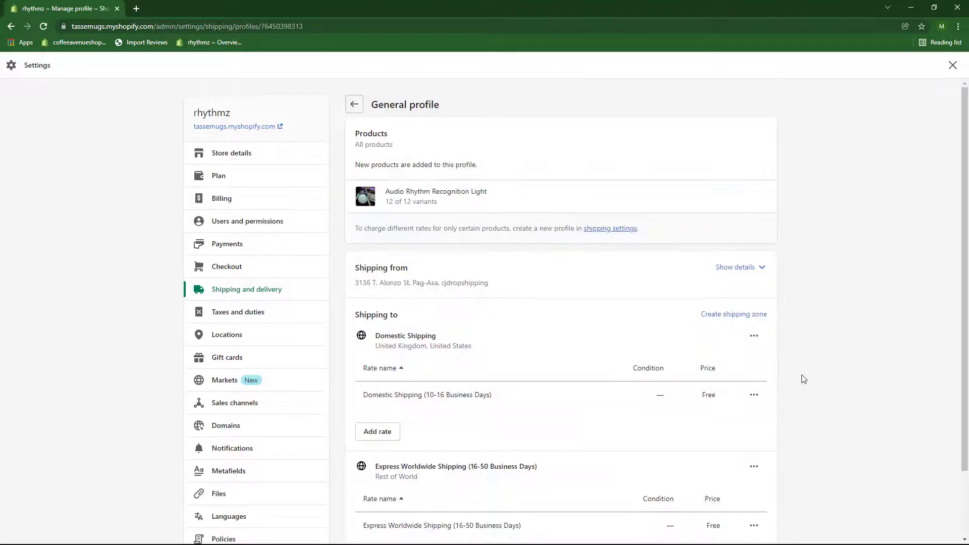
scroll(804, 379, down, 3)
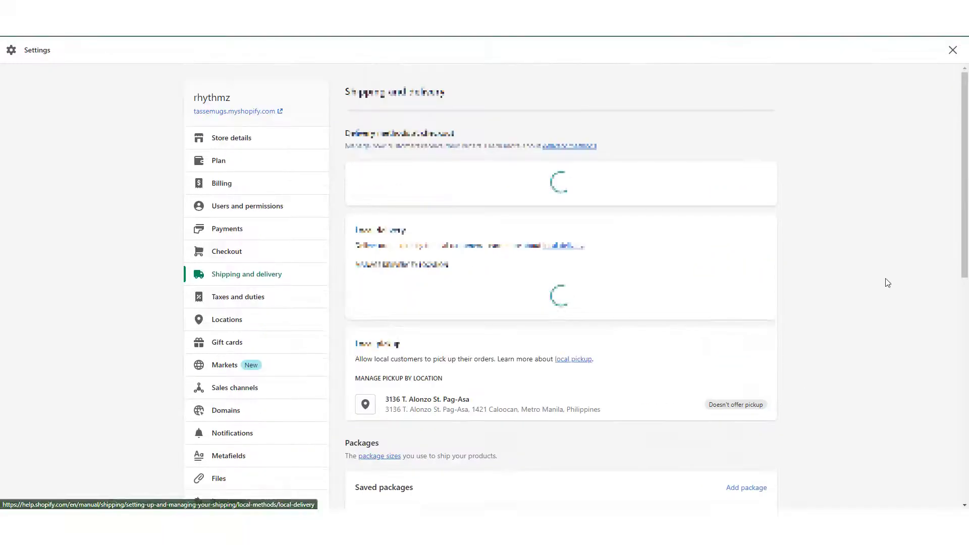
scroll(886, 282, down, 2)
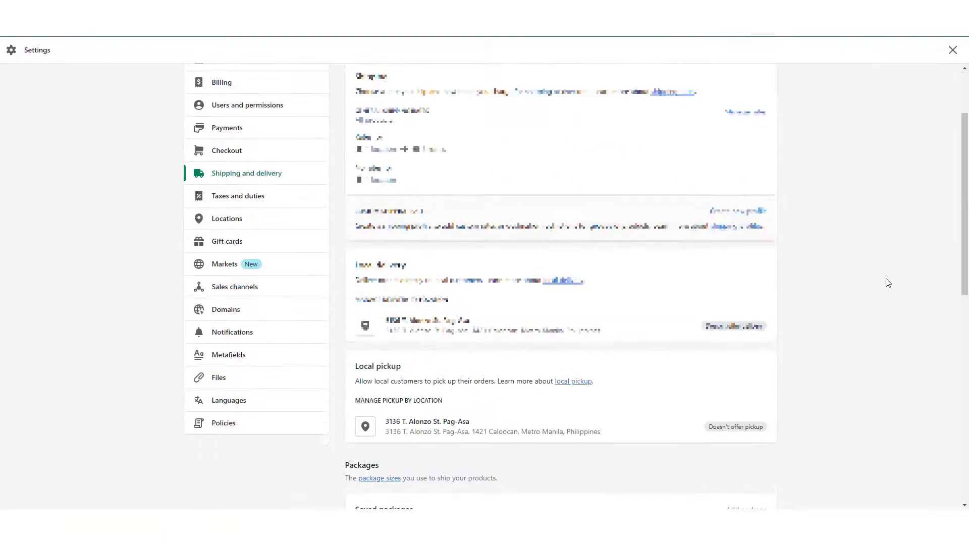
scroll(888, 283, up, 2)
click(761, 219)
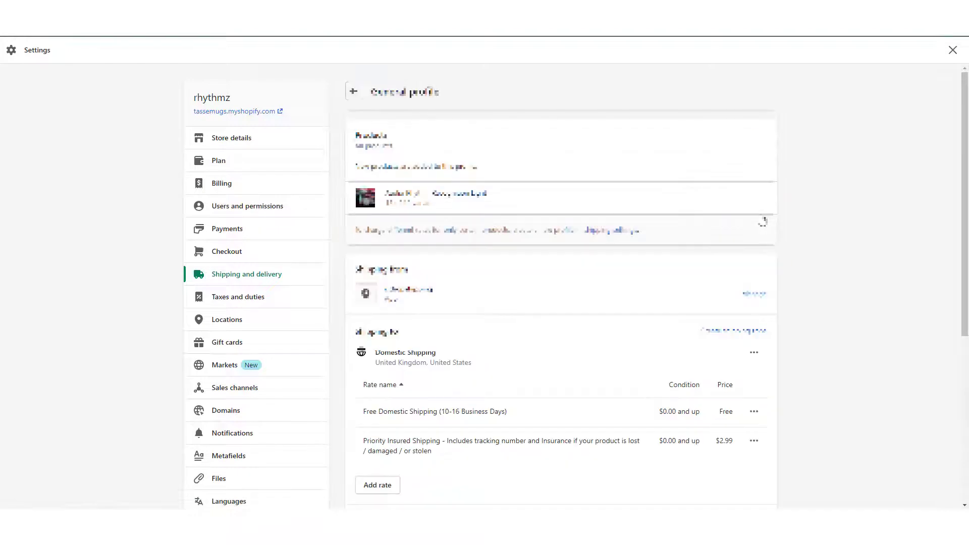
scroll(826, 260, down, 3)
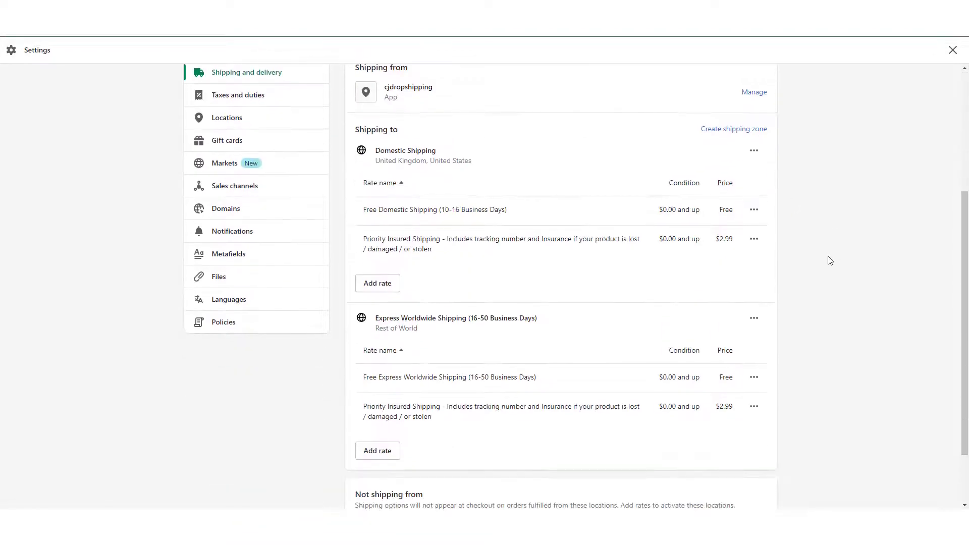